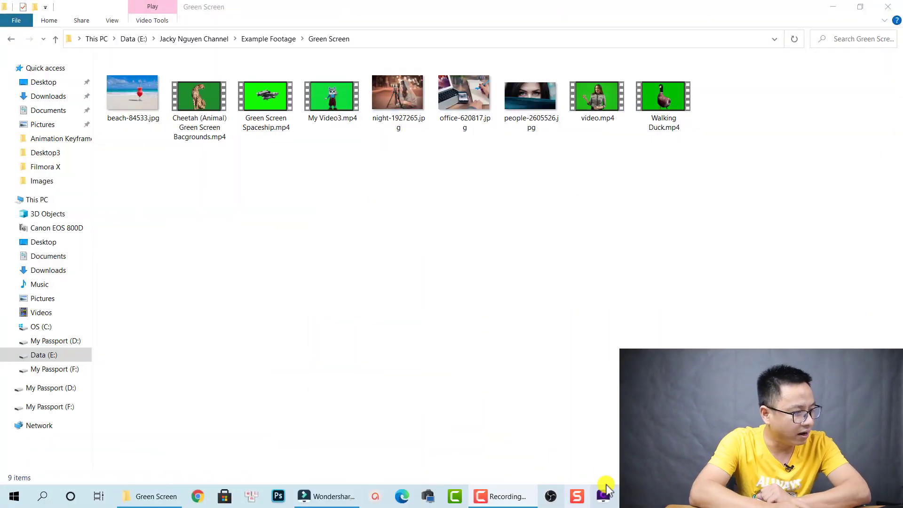
Import My Video3, video, Walking Duck, people, office, night and beach files into Filmora's media
click(358, 493)
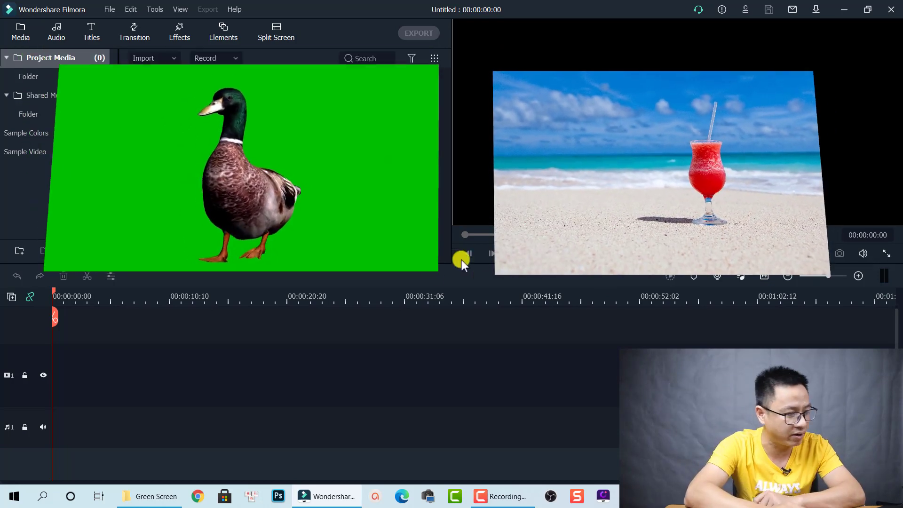
click(152, 494)
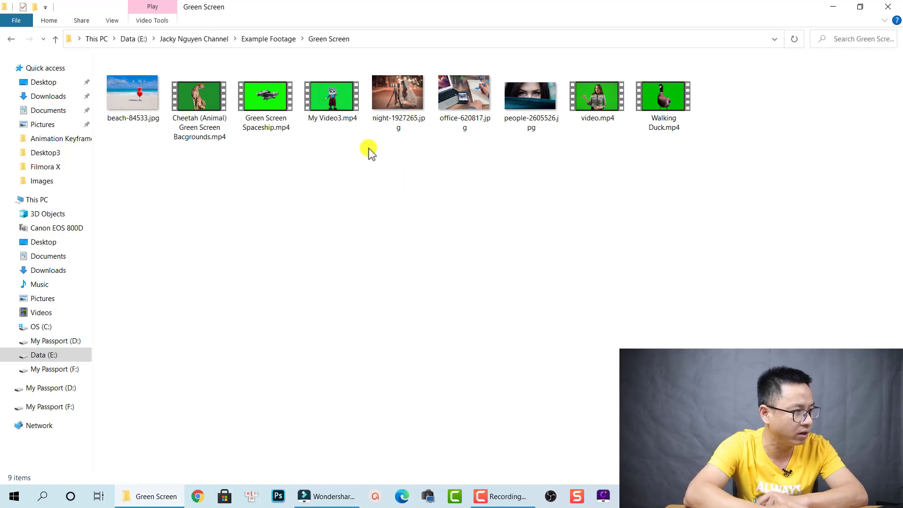
click(291, 110)
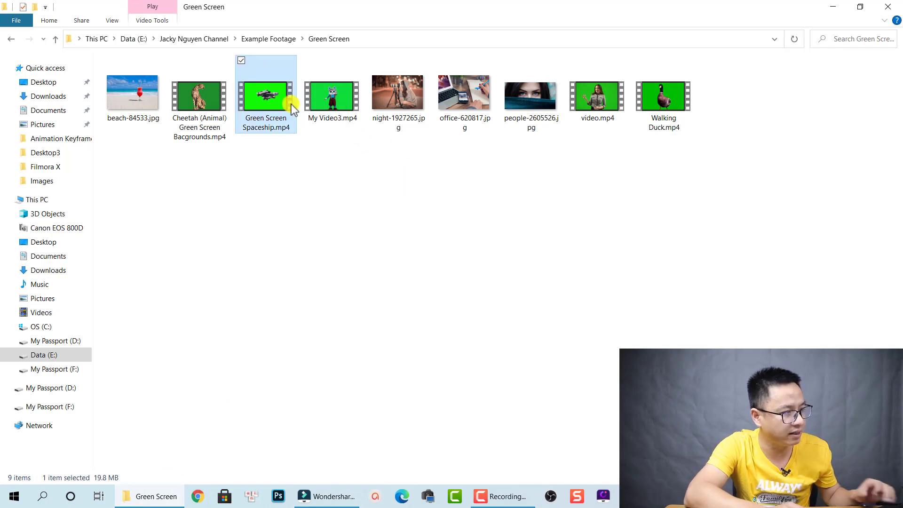
click(329, 99)
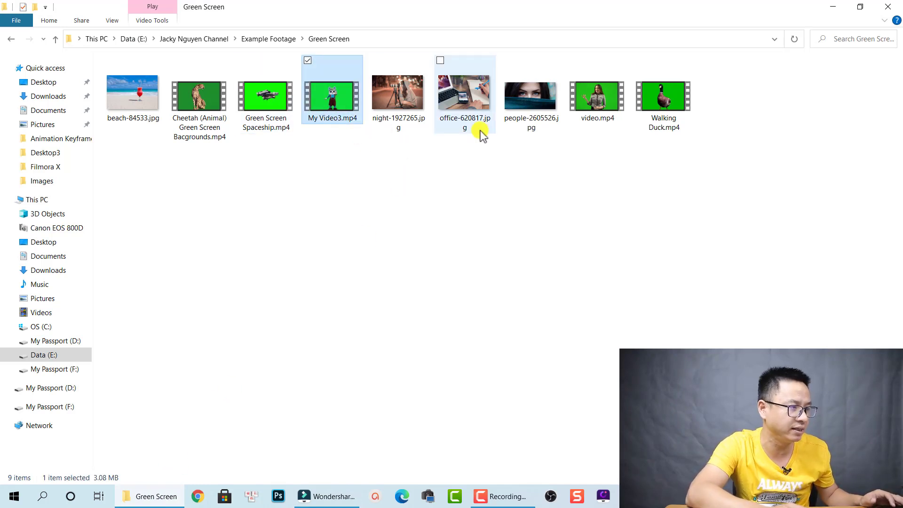
ctrl+click(607, 104)
ctrl+click(666, 108)
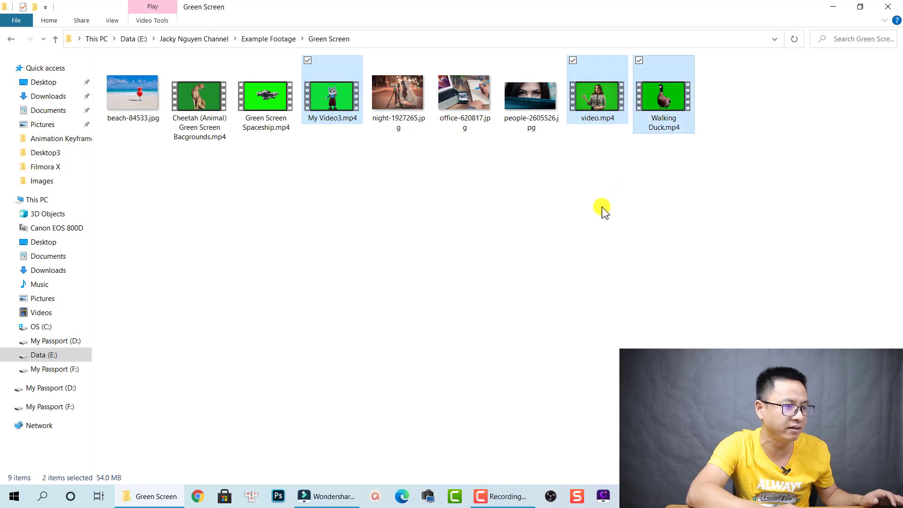
ctrl+click(534, 103)
ctrl+click(464, 99)
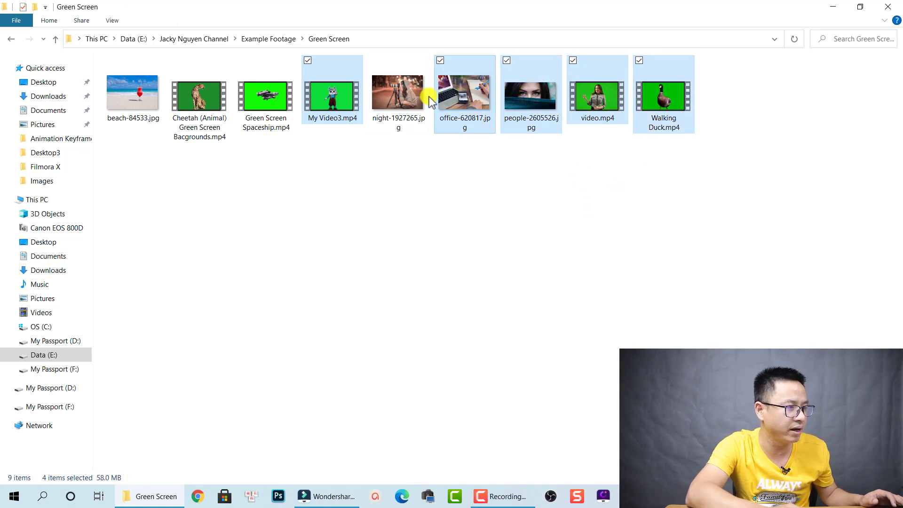
ctrl+click(410, 98)
ctrl+click(131, 100)
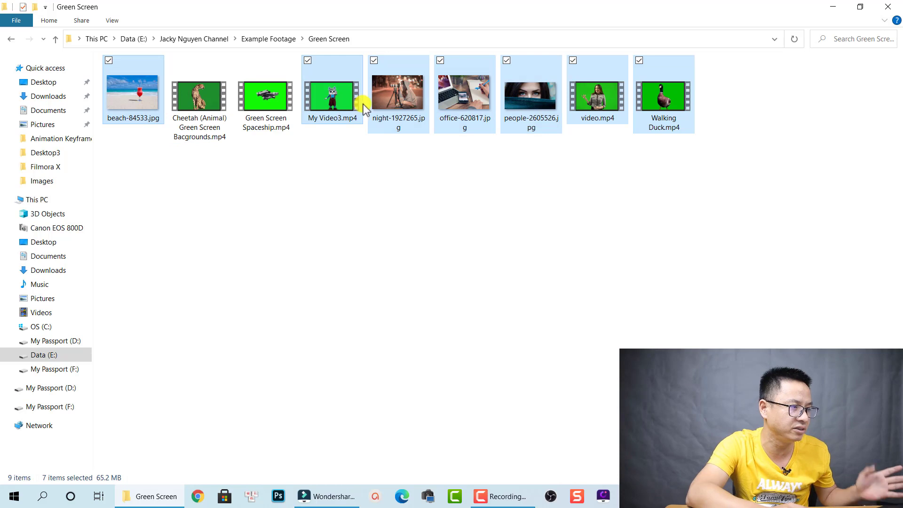
drag(461, 106, 279, 208)
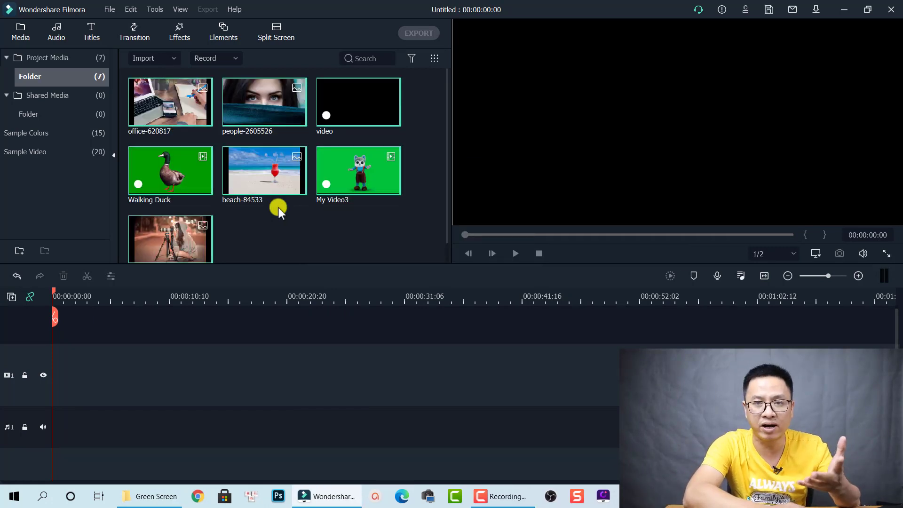
Put Walking Duck at the start of video track 1, keeping 1920 x 1080 25fps settings
click(334, 219)
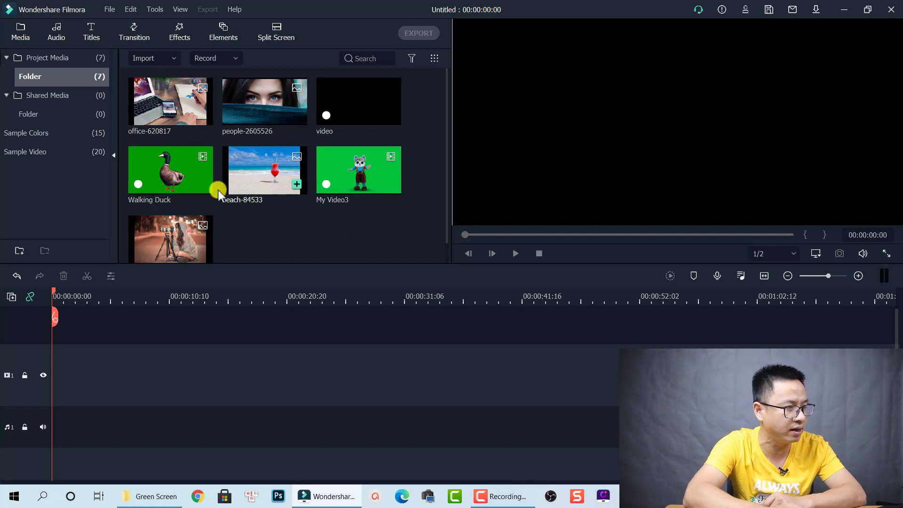
drag(181, 185, 52, 372)
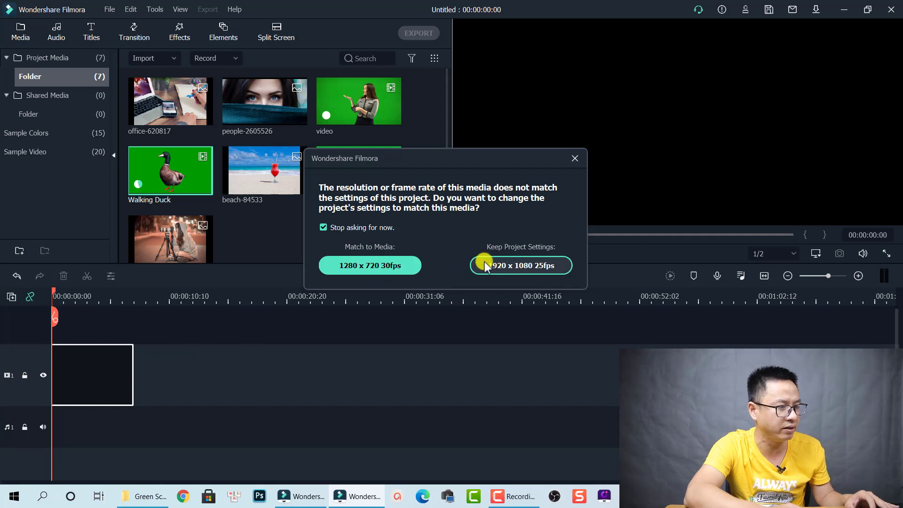
click(503, 268)
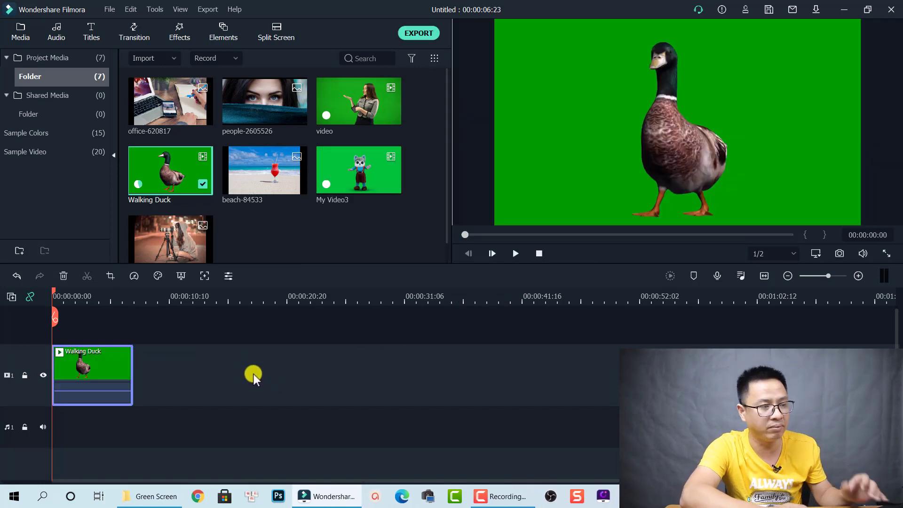
click(253, 375)
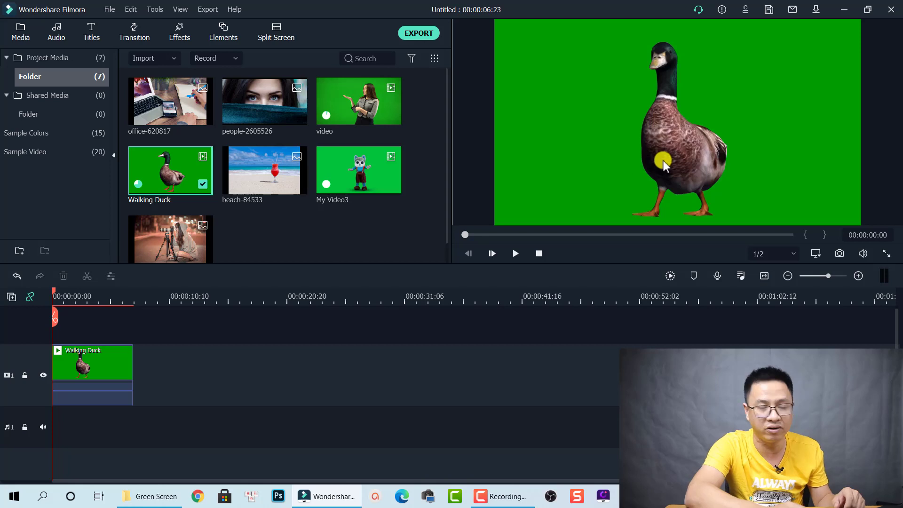
Enable Chroma Key in the Walking Duck clip's Video settings
click(89, 364)
double_click(89, 364)
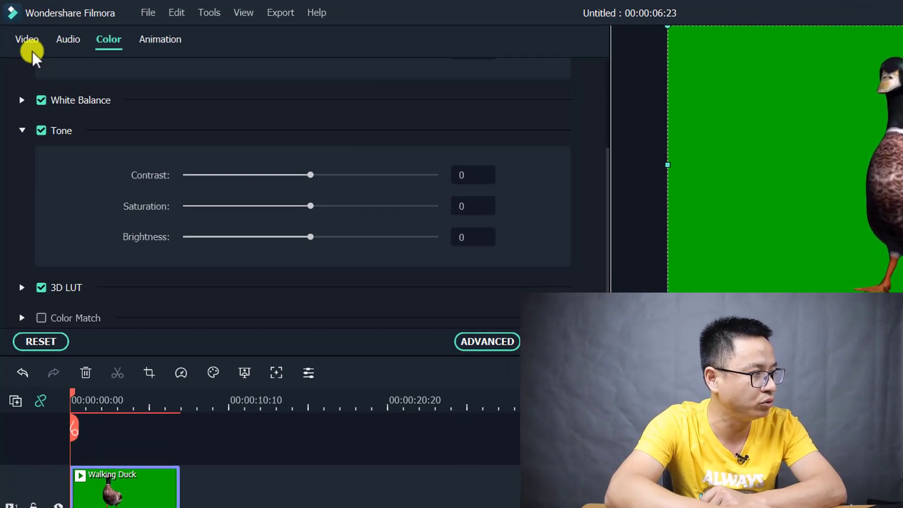
click(27, 42)
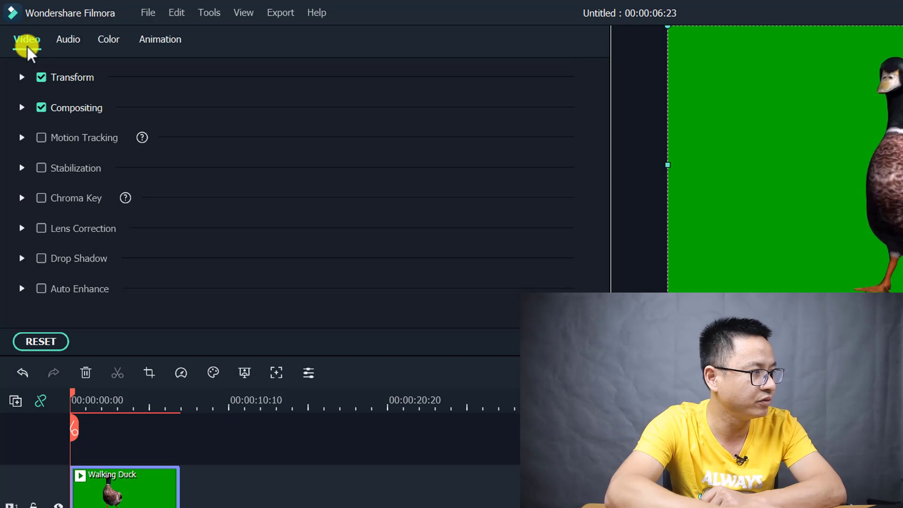
click(42, 198)
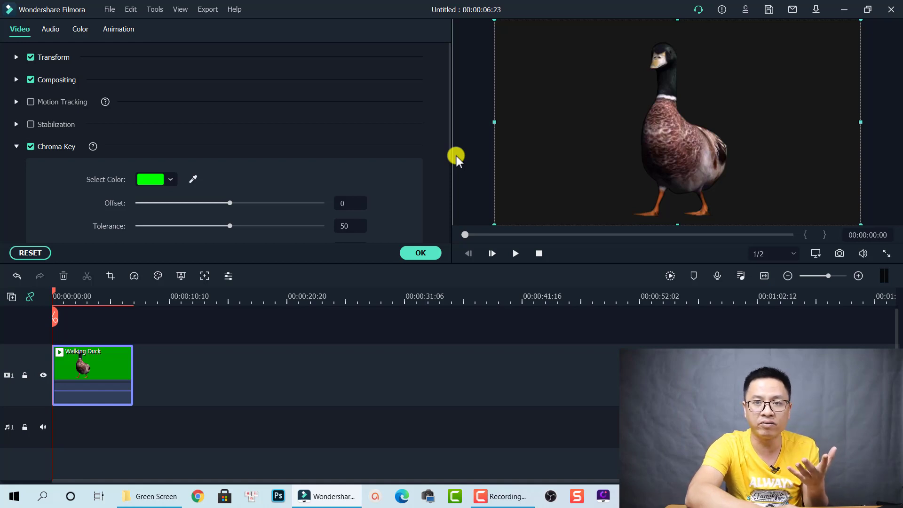
Sample the duck's green background as the key colour (Offset 4, Tolerance 51) and test playback
click(194, 179)
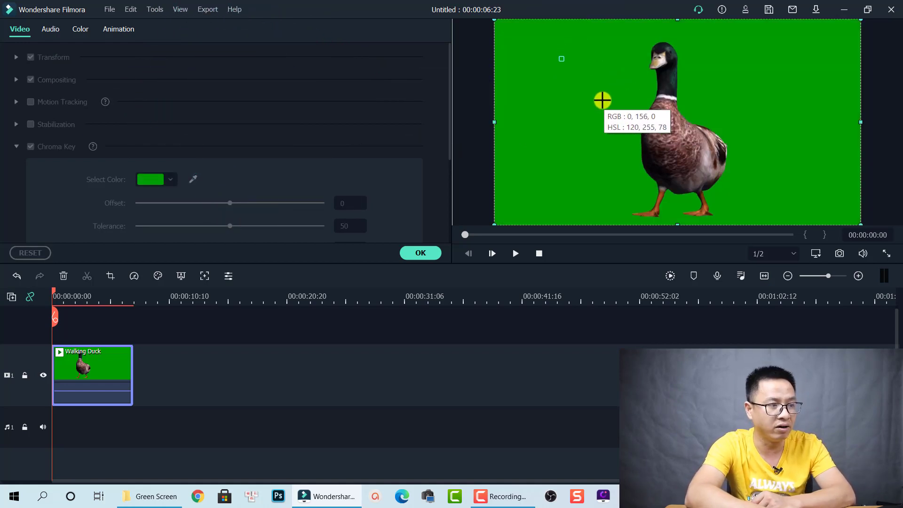
click(642, 105)
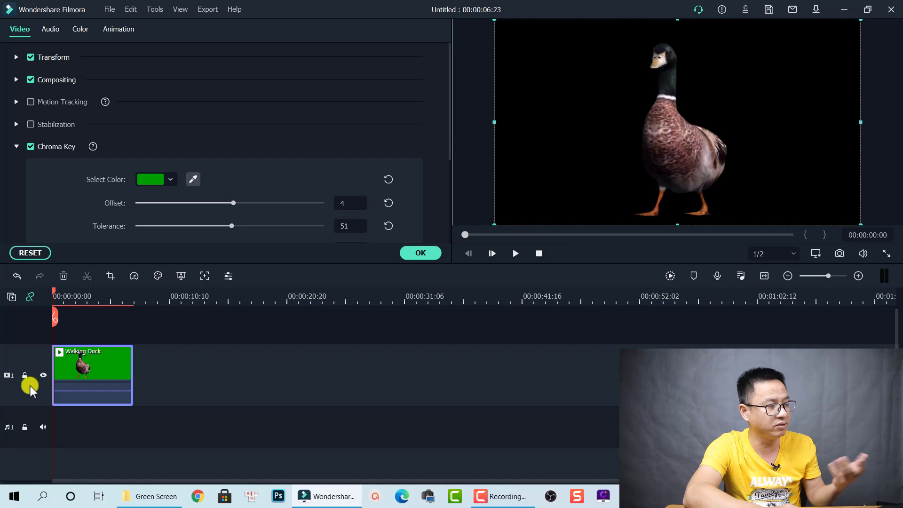
key(space)
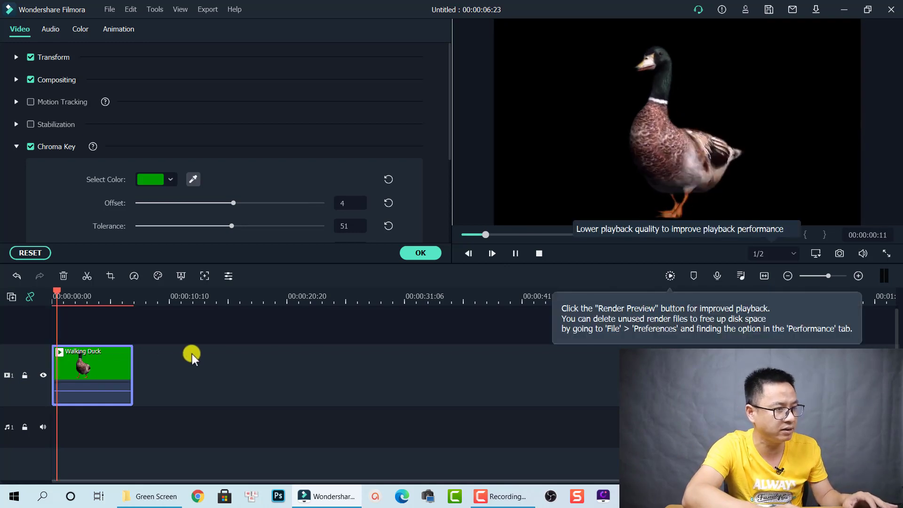
key(space)
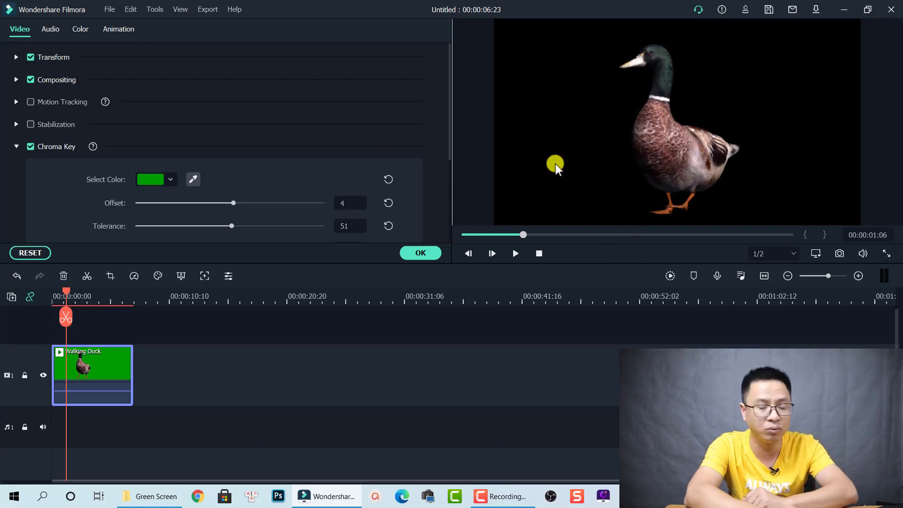
Tune the duck's chroma key to Offset 10 and Tolerance 55
scroll(195, 203, down, 3)
scroll(199, 215, up, 1)
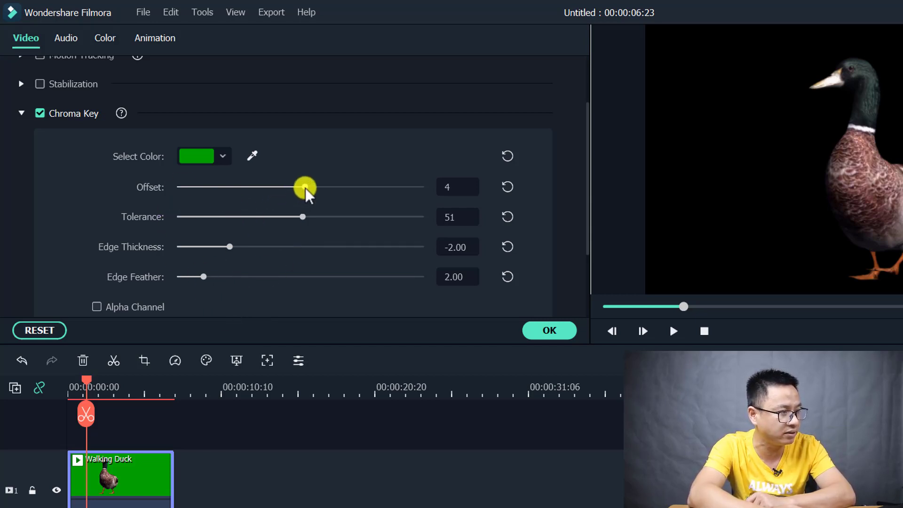
drag(306, 188, 258, 190)
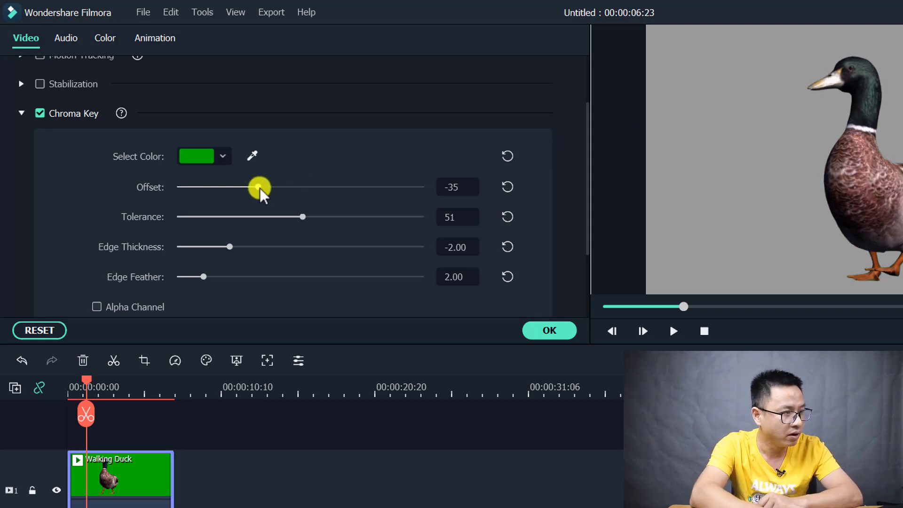
drag(262, 186, 316, 183)
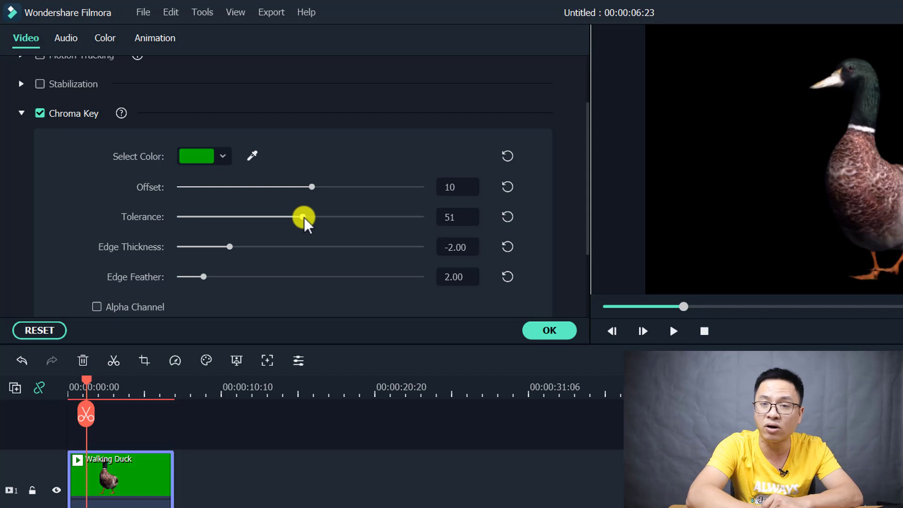
drag(302, 217, 387, 218)
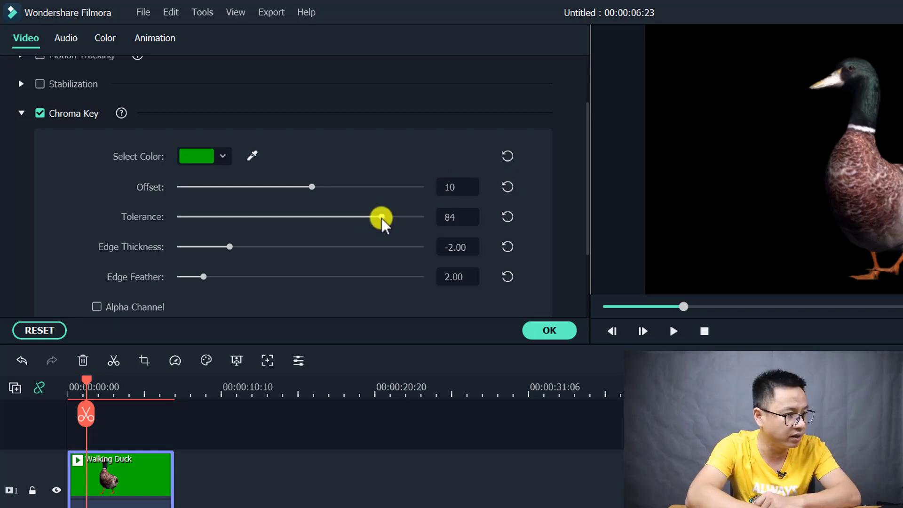
click(314, 223)
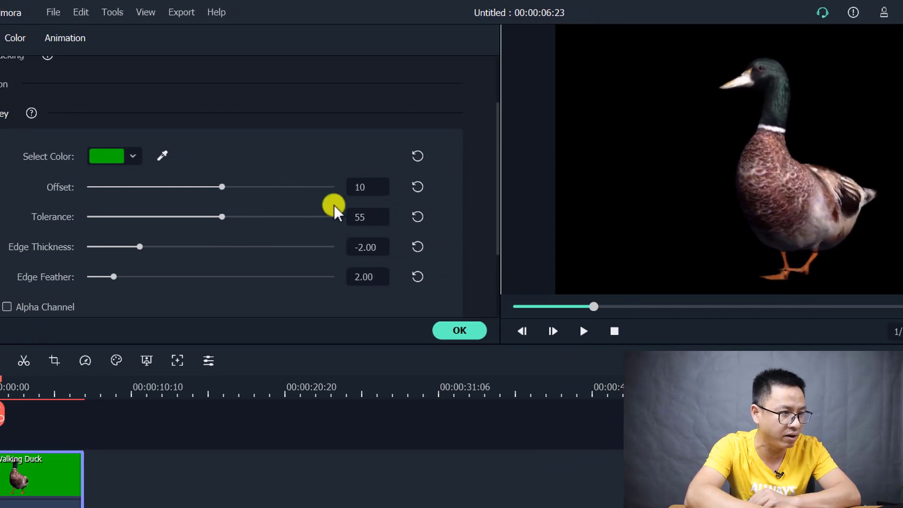
Set the duck key's Edge Thickness to -0.41 and Edge Feather to 3.06
drag(137, 246, 168, 248)
drag(114, 276, 127, 277)
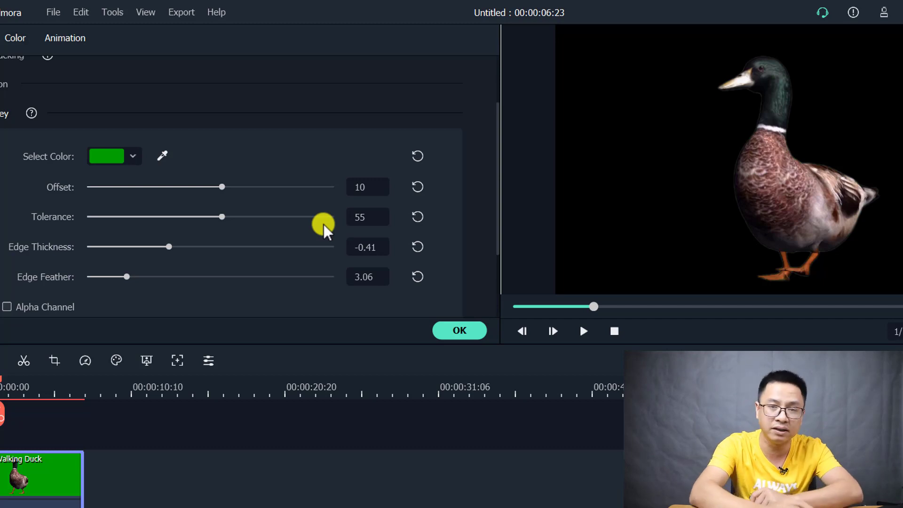
Inspect the alpha matte, apply the chroma key, and move Walking Duck up to video track 2
click(7, 307)
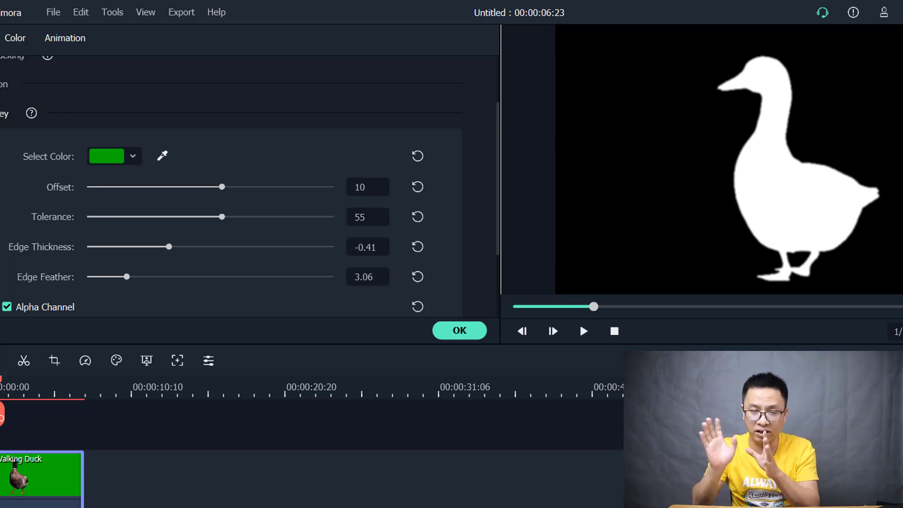
click(6, 307)
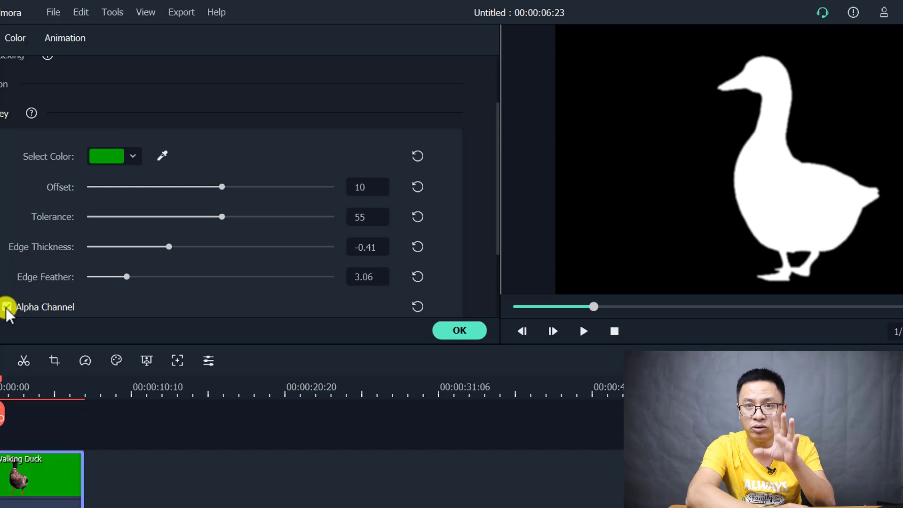
click(6, 307)
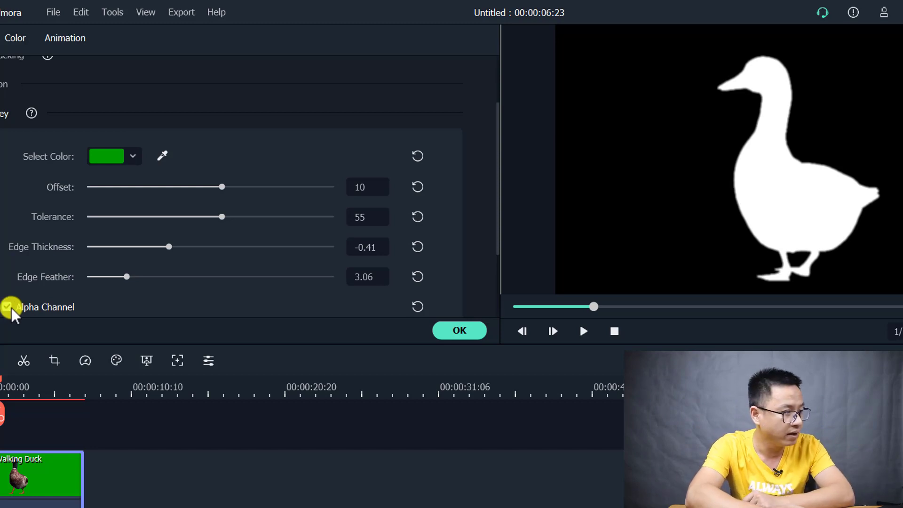
click(435, 329)
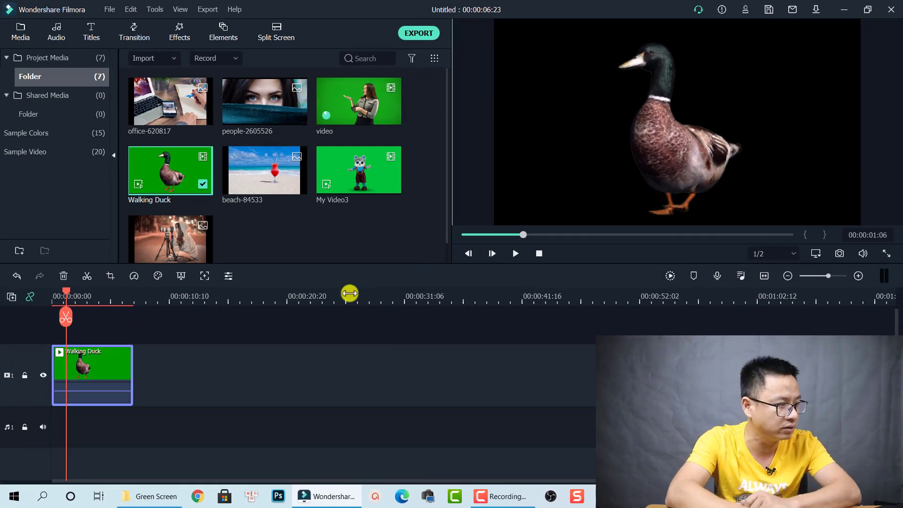
drag(99, 370, 104, 350)
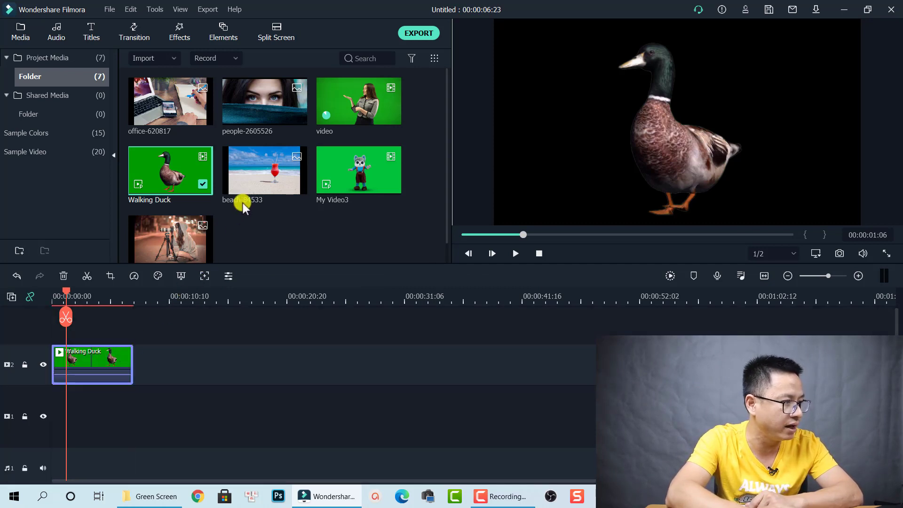
Place beach-84533 on video track 1 beneath the duck and Crop to Fit
drag(245, 186, 62, 415)
drag(161, 431, 240, 431)
click(209, 404)
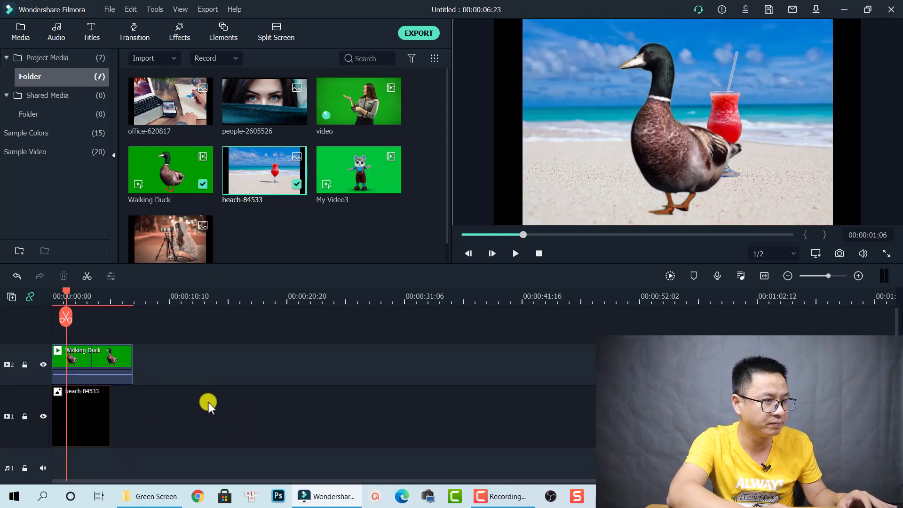
right_click(83, 409)
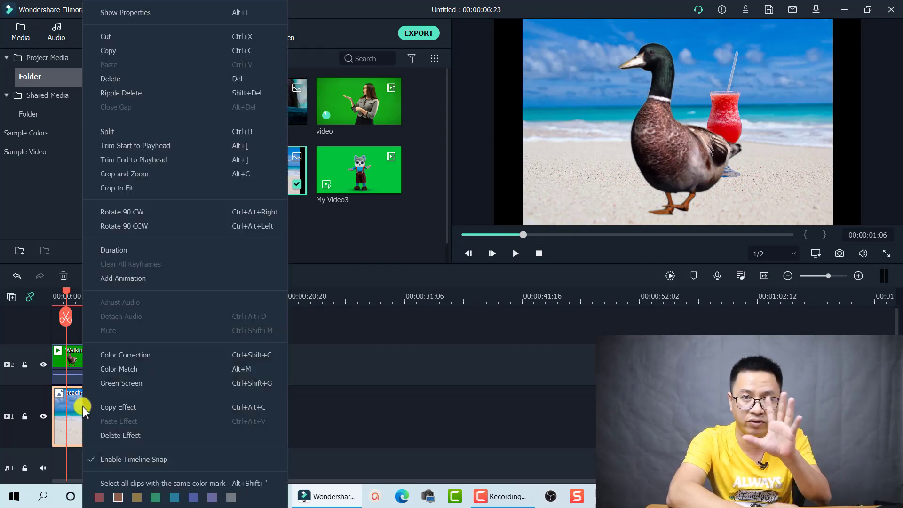
click(126, 188)
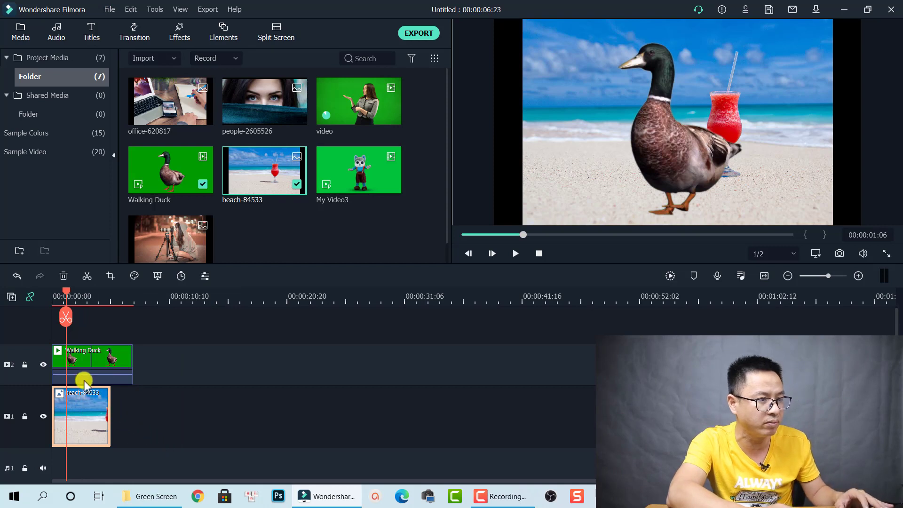
Shrink the keyed duck and position it on the sand left of the cocktail glass
click(54, 300)
key(space)
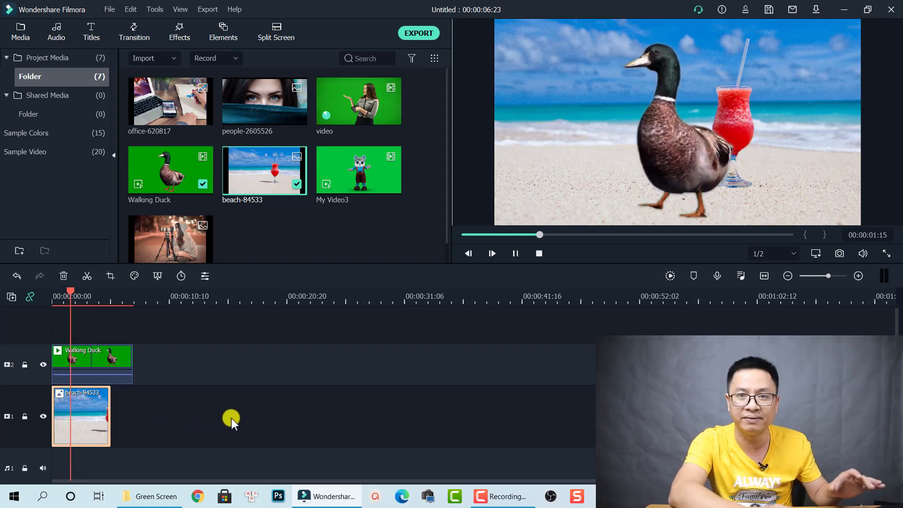
key(space)
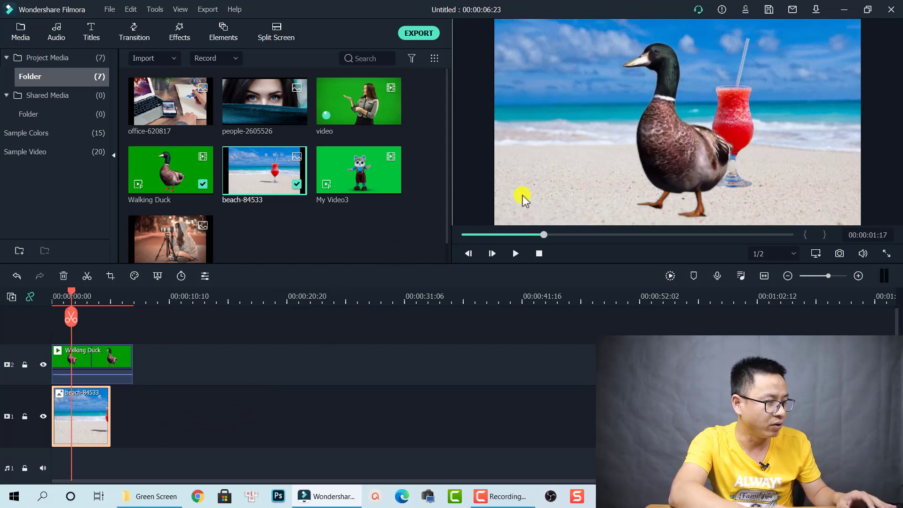
click(669, 158)
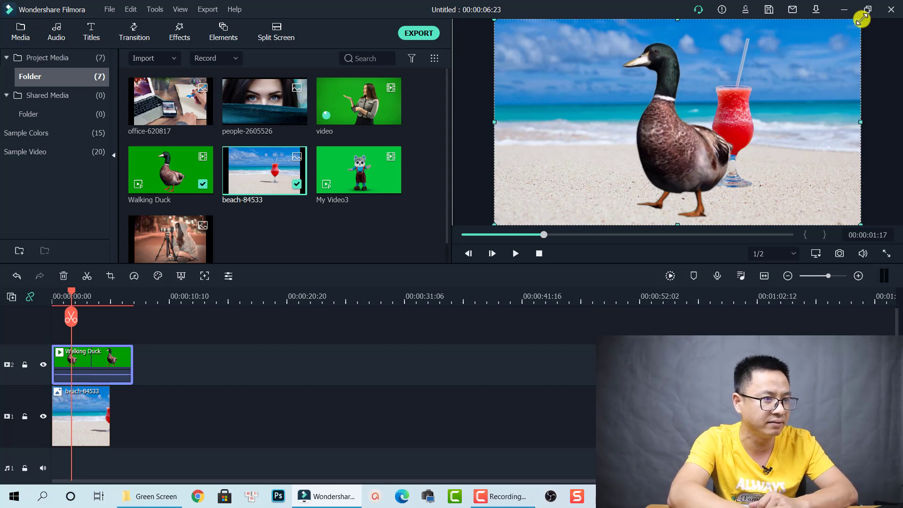
drag(765, 88, 700, 140)
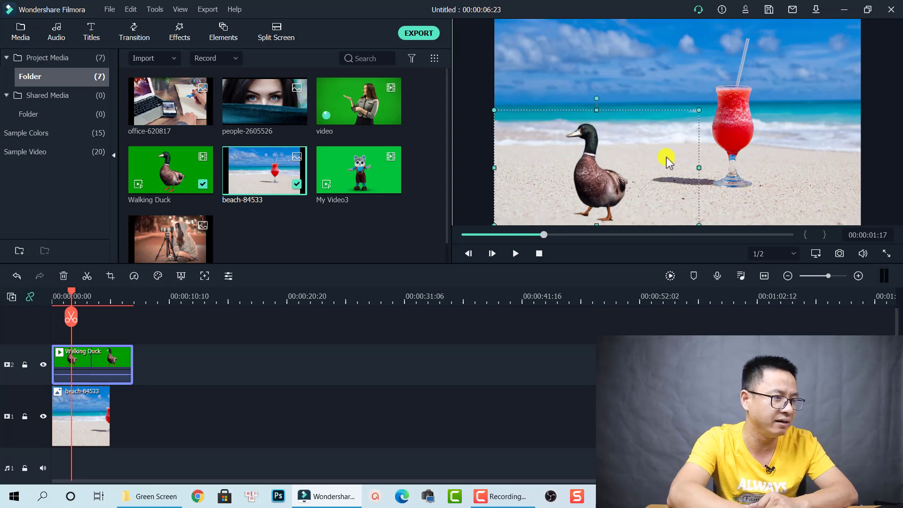
drag(637, 113, 630, 141)
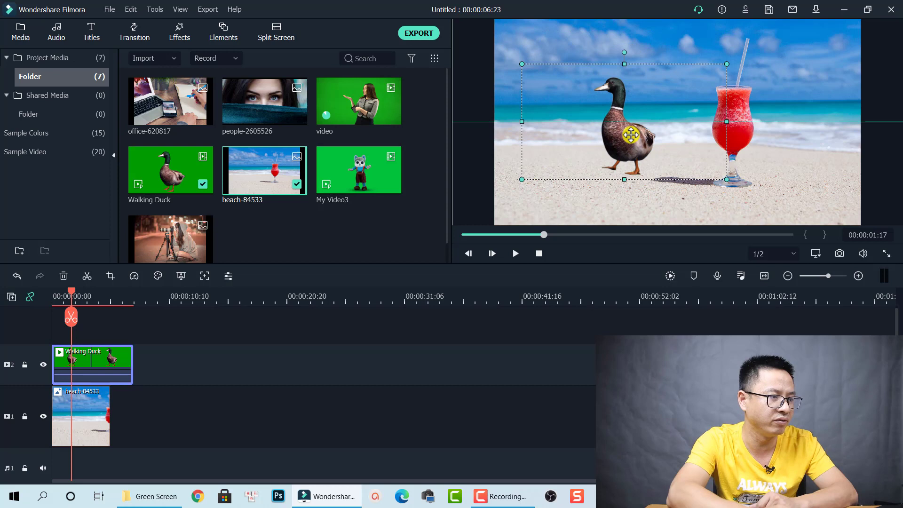
drag(728, 66, 630, 136)
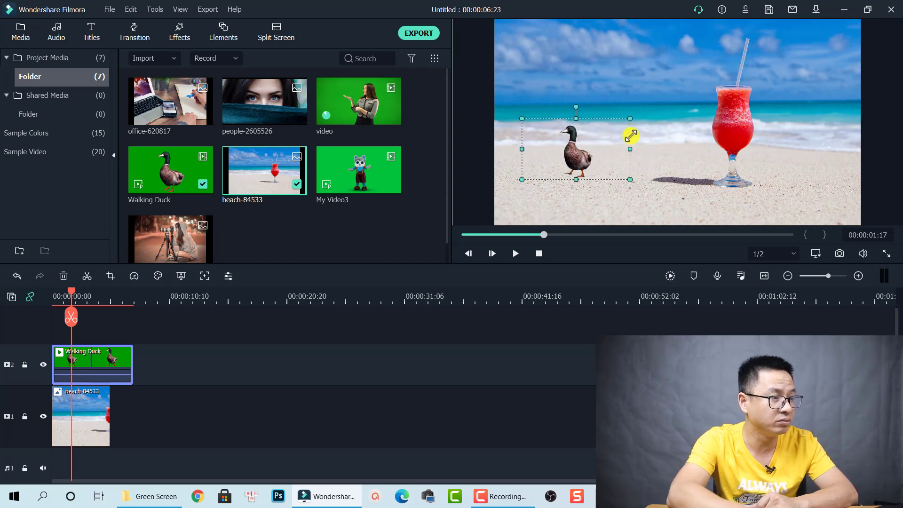
click(216, 400)
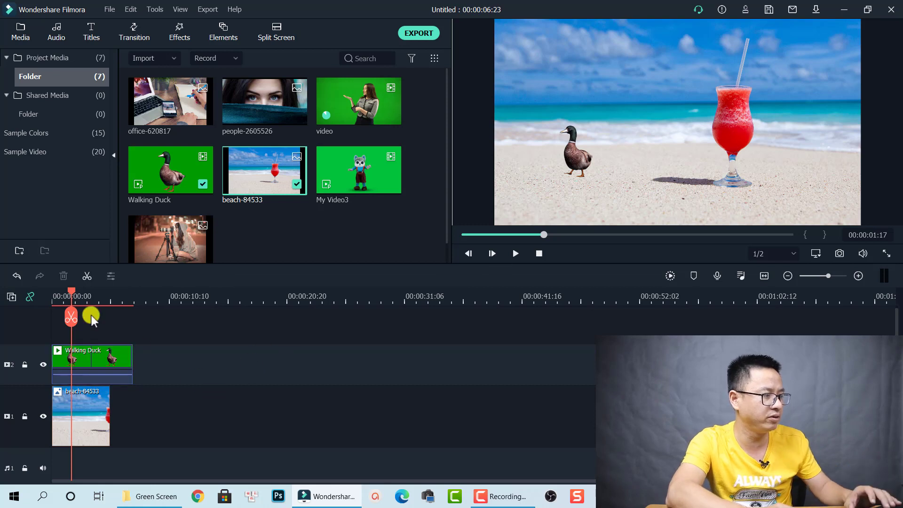
Review the duck's chroma key settings, then add My Video3 after Walking Duck on track 2
click(57, 296)
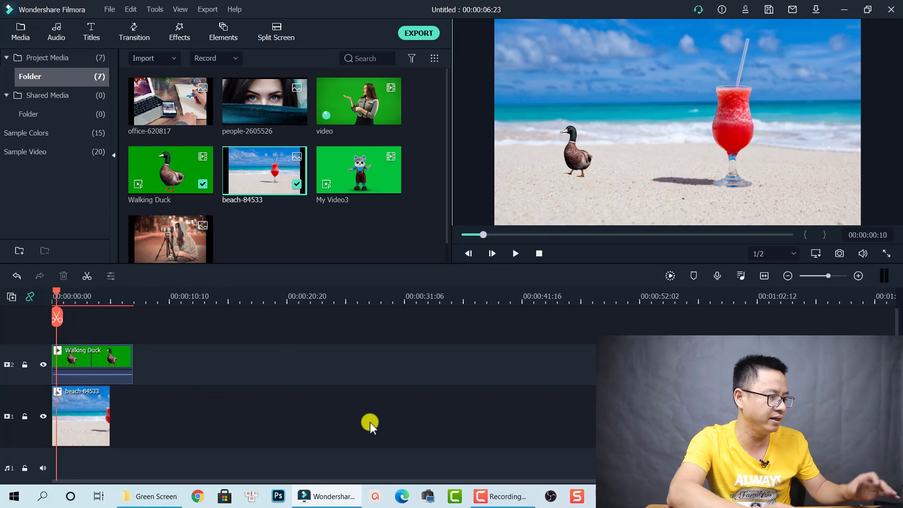
key(space)
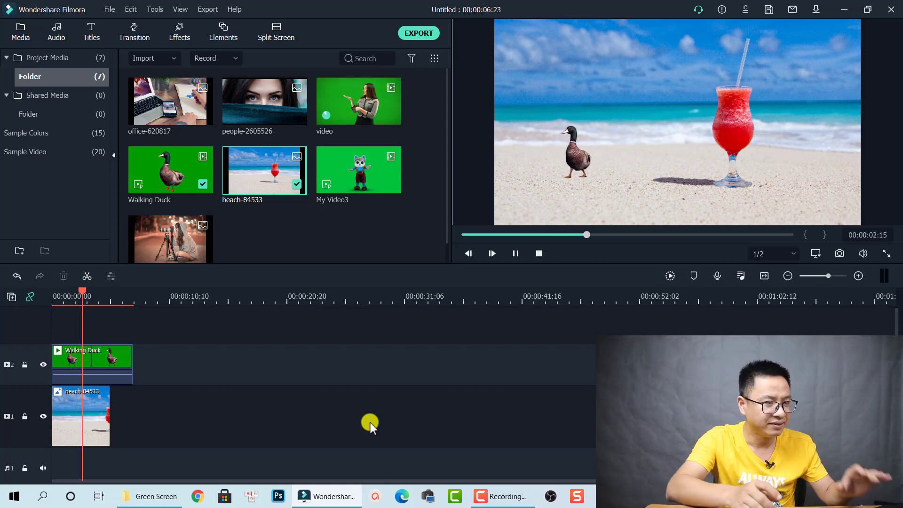
key(space)
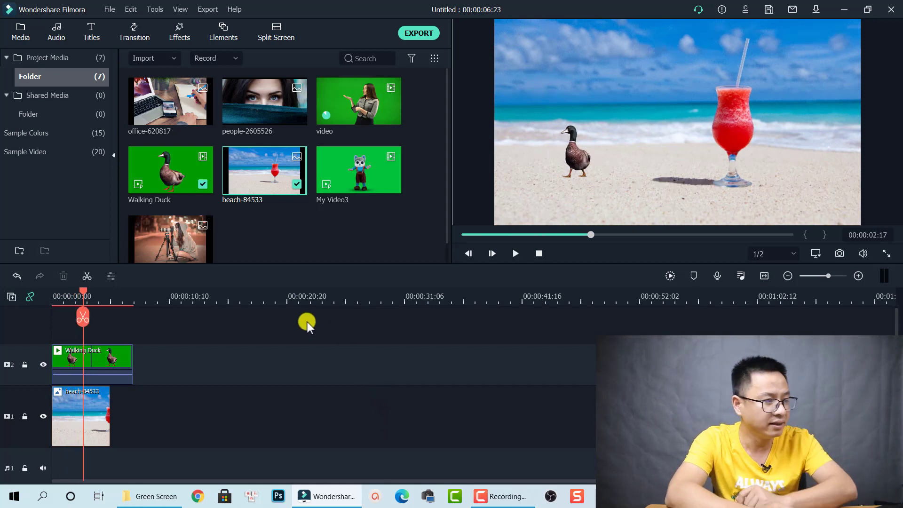
click(90, 359)
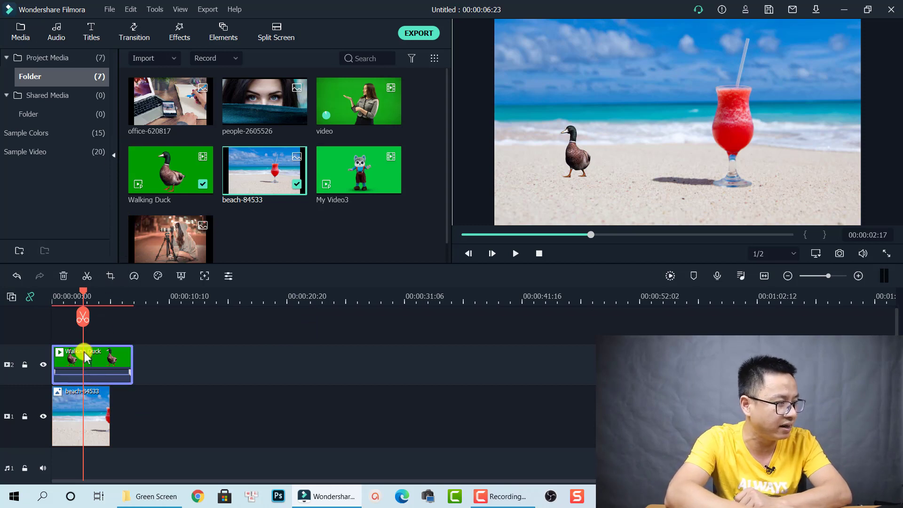
double_click(84, 352)
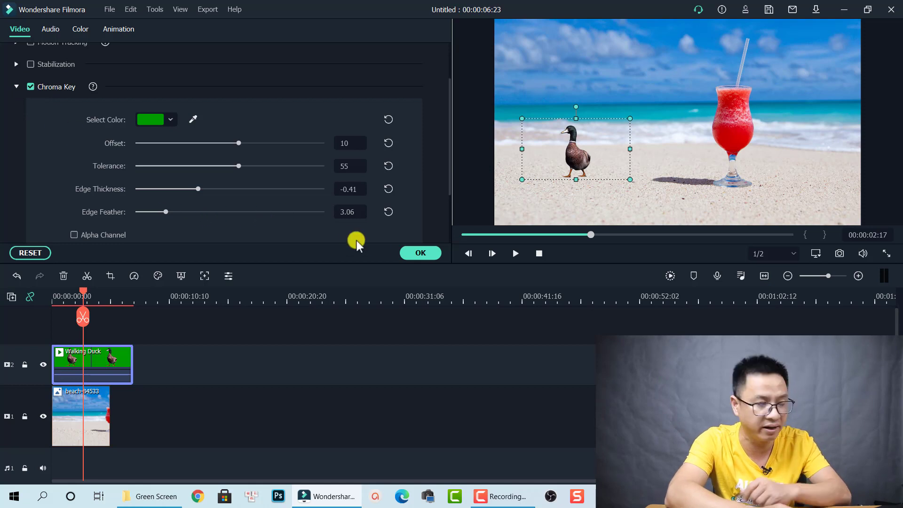
click(415, 253)
drag(365, 179, 164, 330)
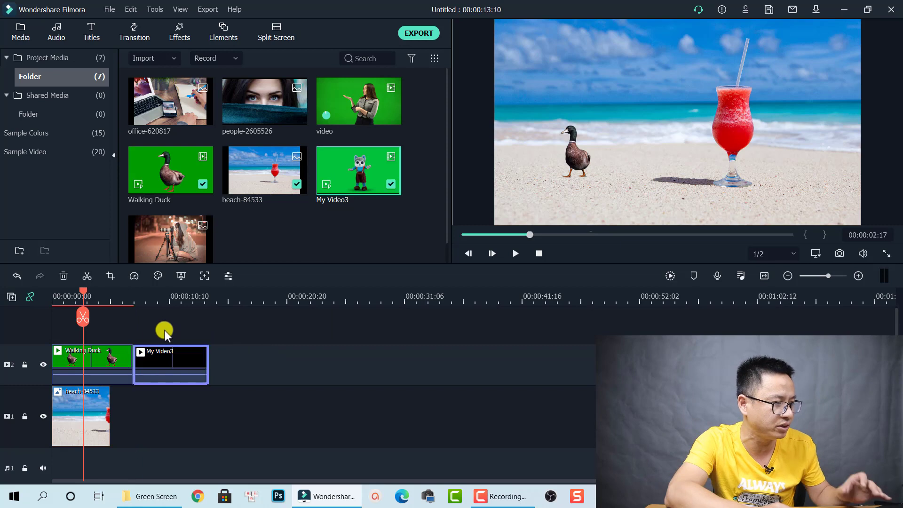
Move the playhead into the My Video3 clip to show the cartoon cat on green
click(155, 299)
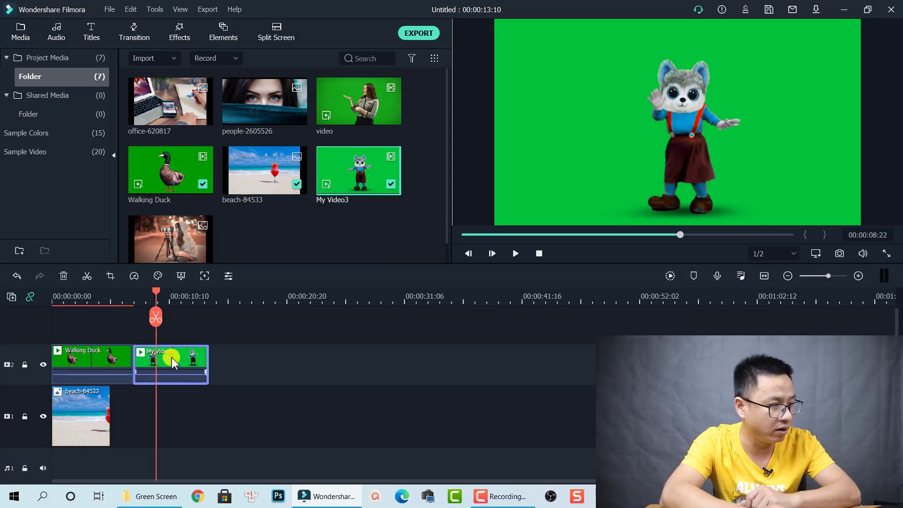
Apply Green Screen Chroma Key to My Video3, preview the cat on black, and confirm
click(181, 274)
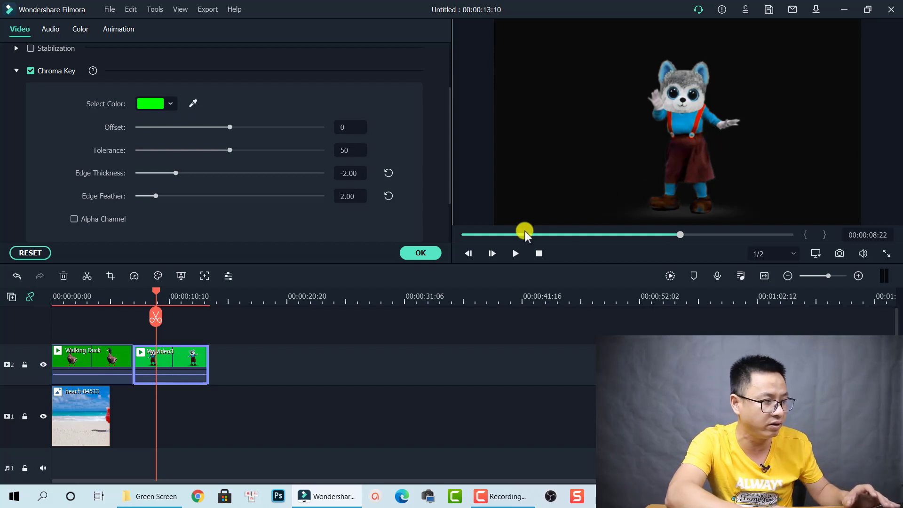
key(space)
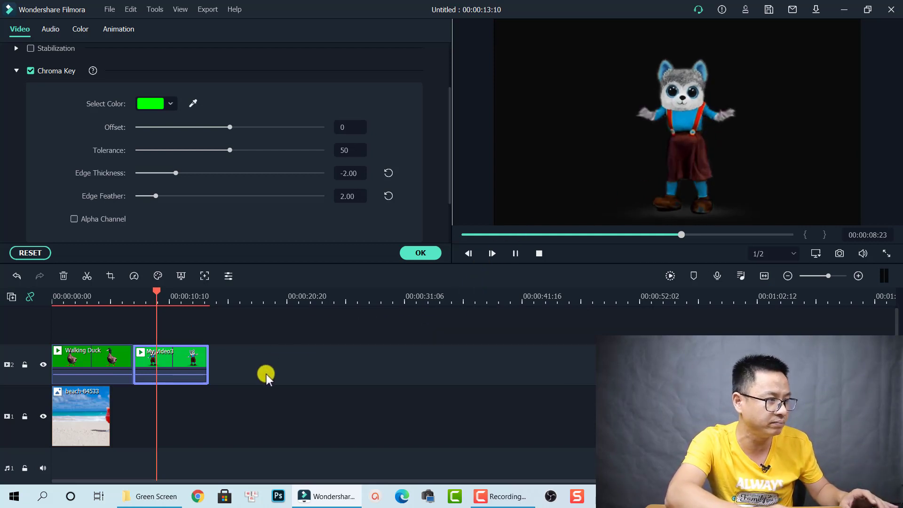
click(408, 255)
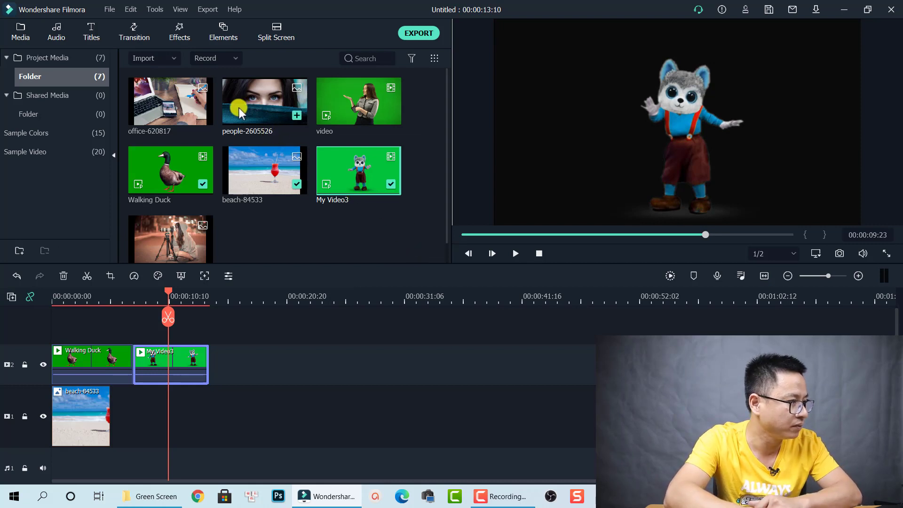
Place the people-2605526 photo on track 1 beneath My Video3 and play back the cat over the face
drag(239, 111, 135, 406)
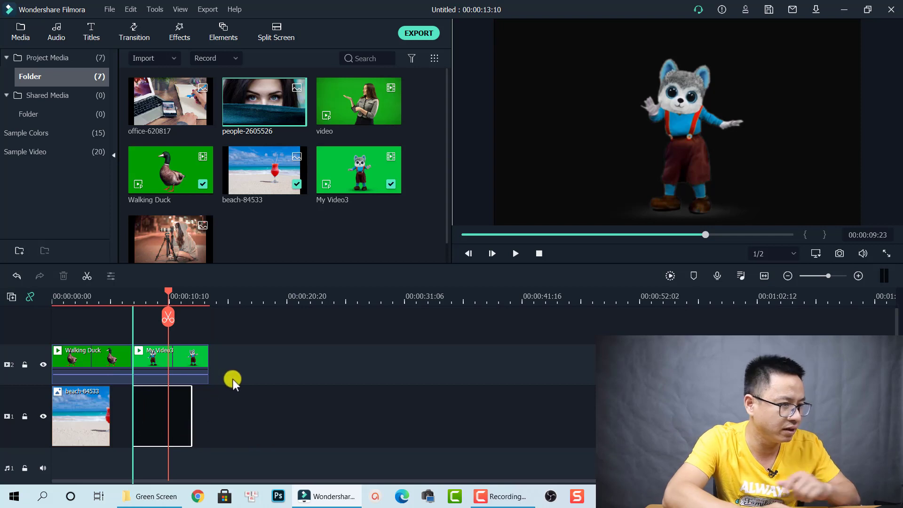
drag(233, 379, 233, 379)
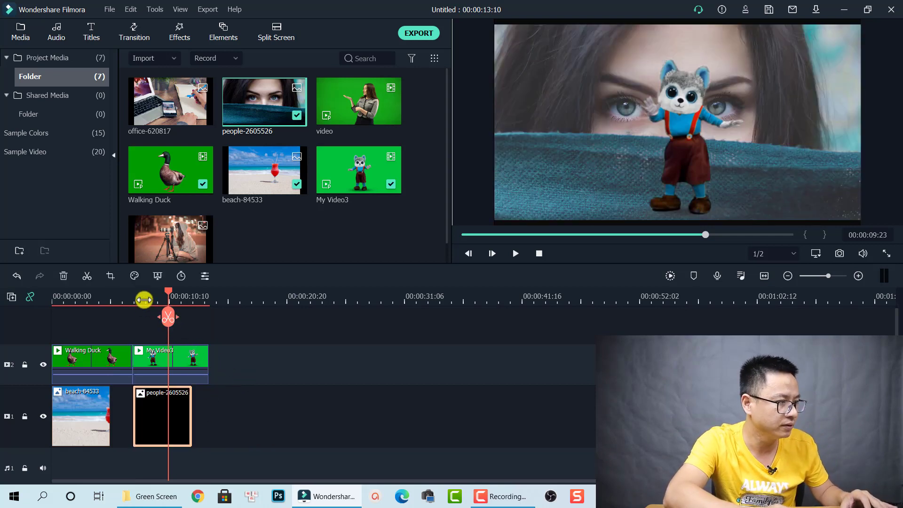
click(145, 300)
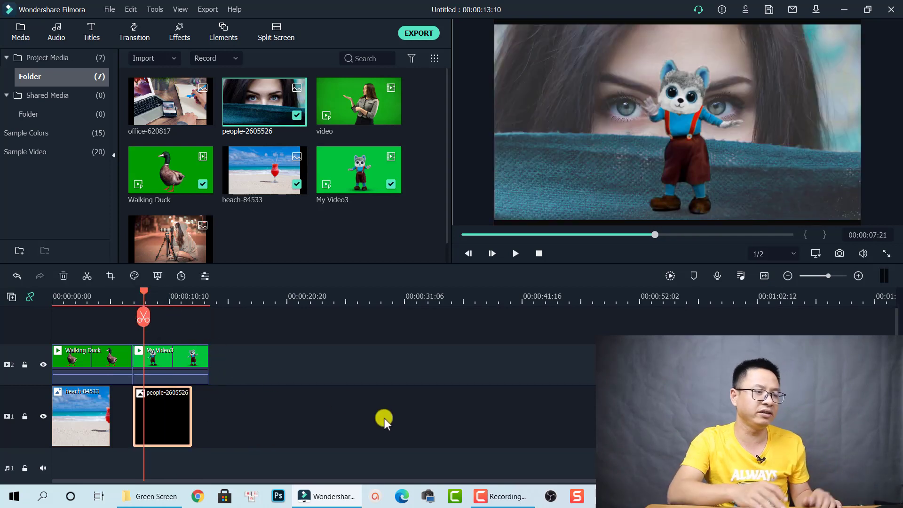
key(space)
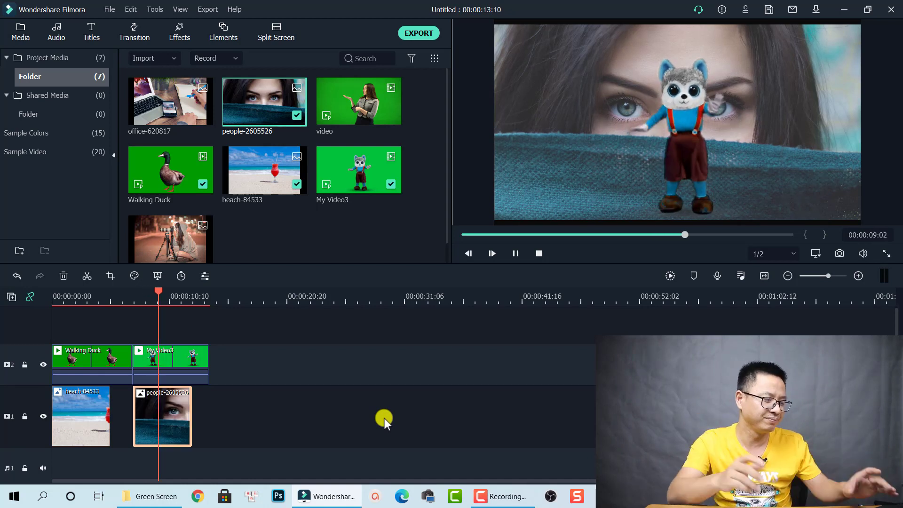
key(space)
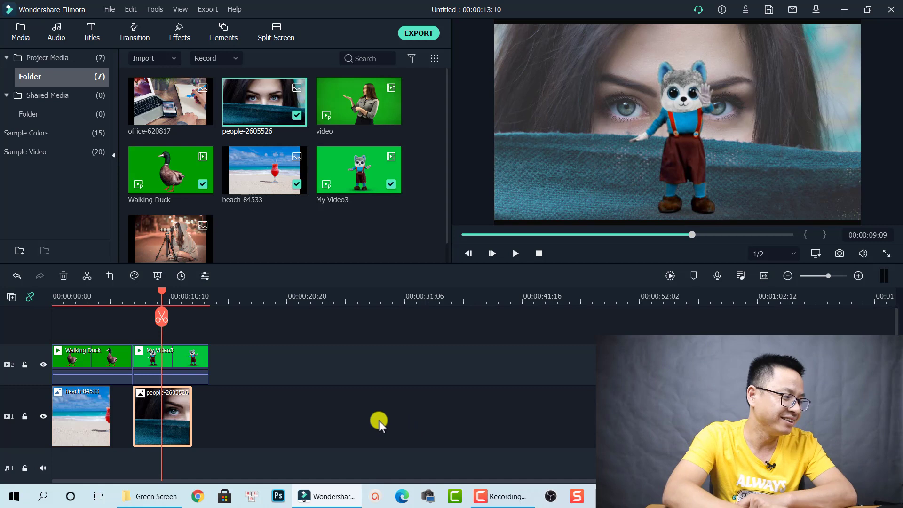
click(182, 364)
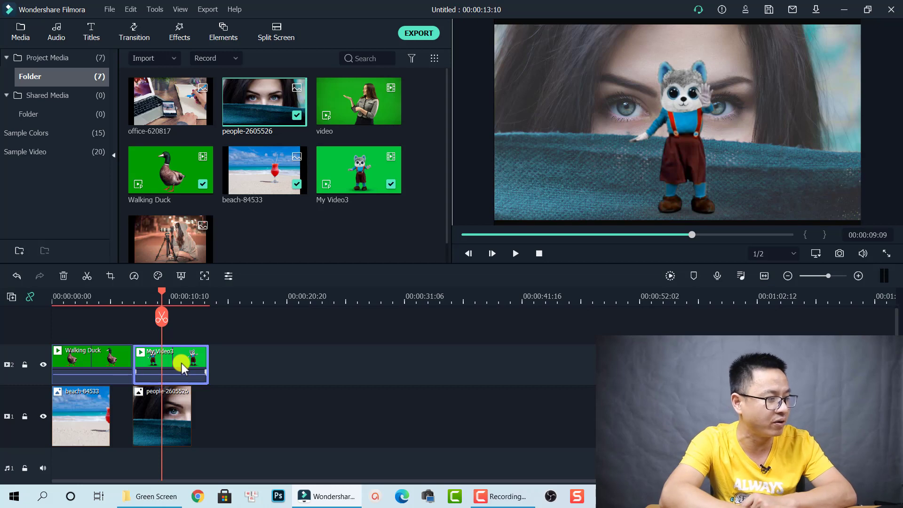
right_click(182, 363)
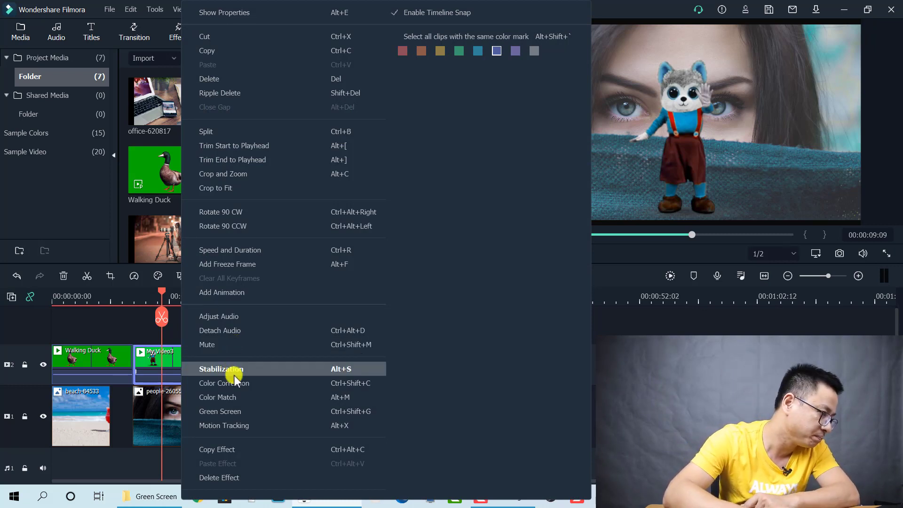
click(232, 412)
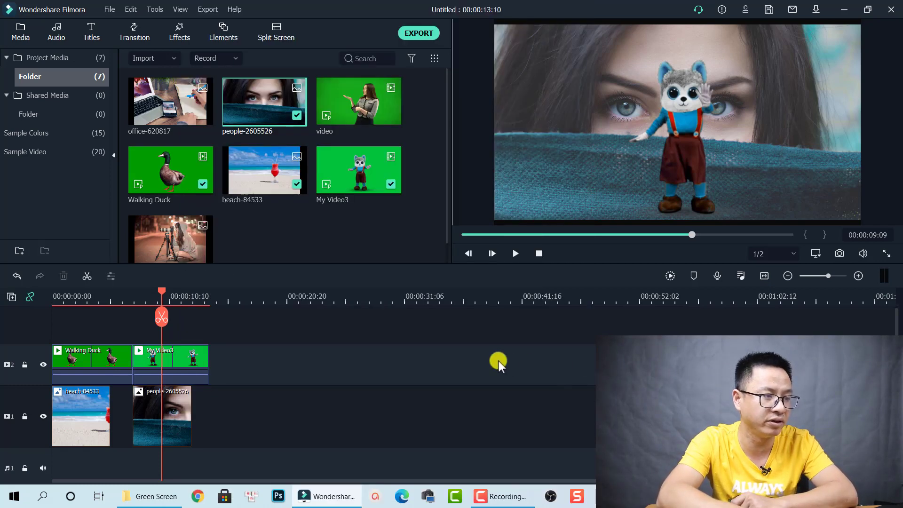